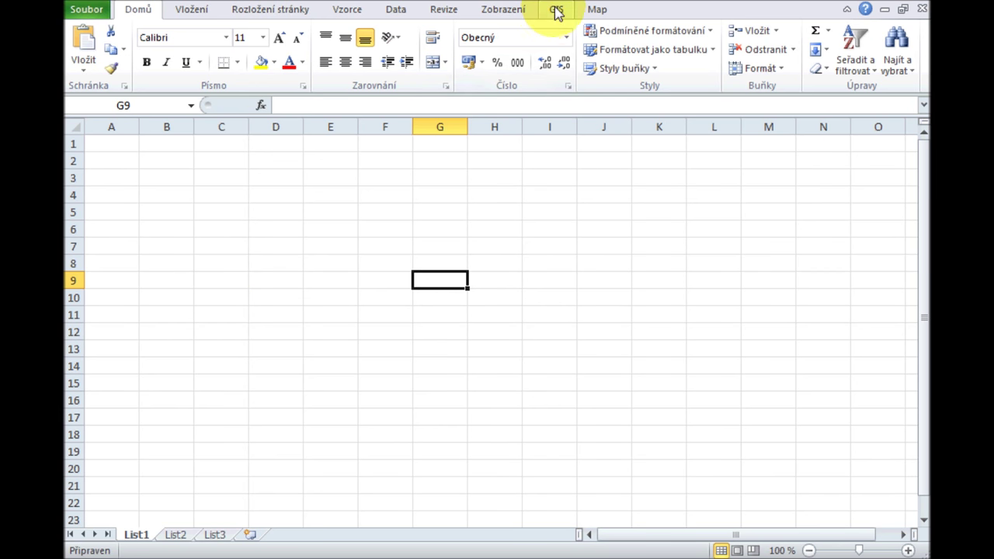
# - Open the GIS Map pane, widen it to half the window, and start adding a layer
pyautogui.click(557, 10)
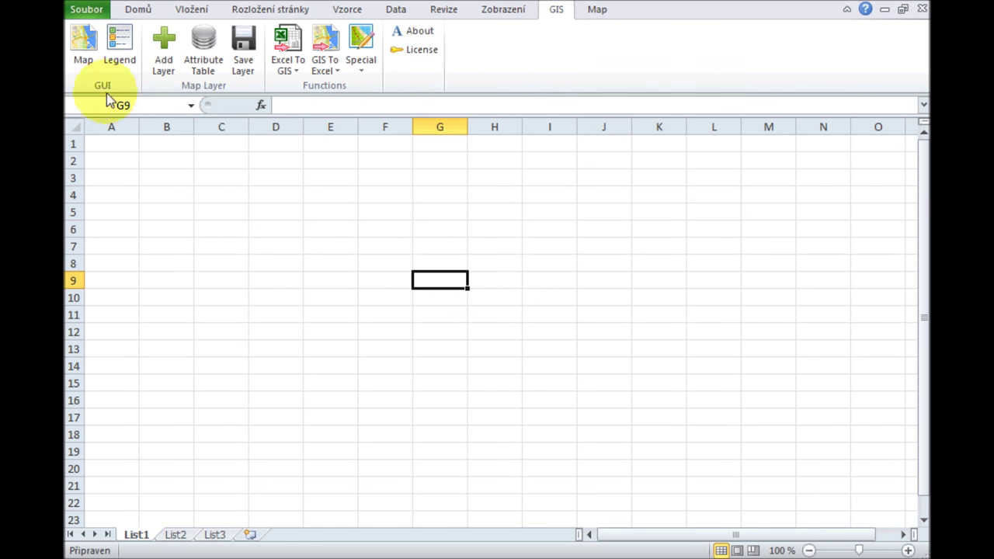
pyautogui.click(84, 48)
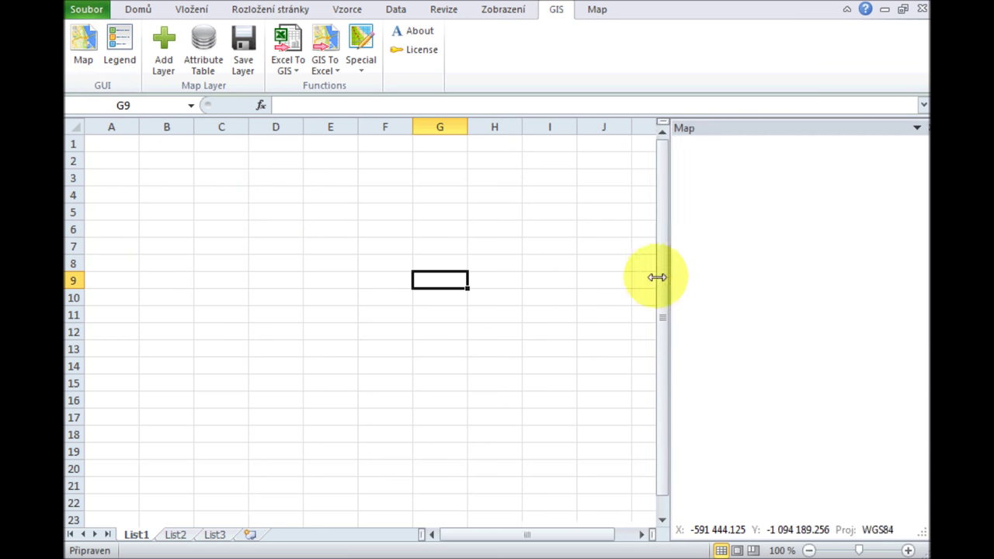
pyautogui.moveTo(757, 281); pyautogui.dragTo(496, 287)
pyautogui.click(413, 247)
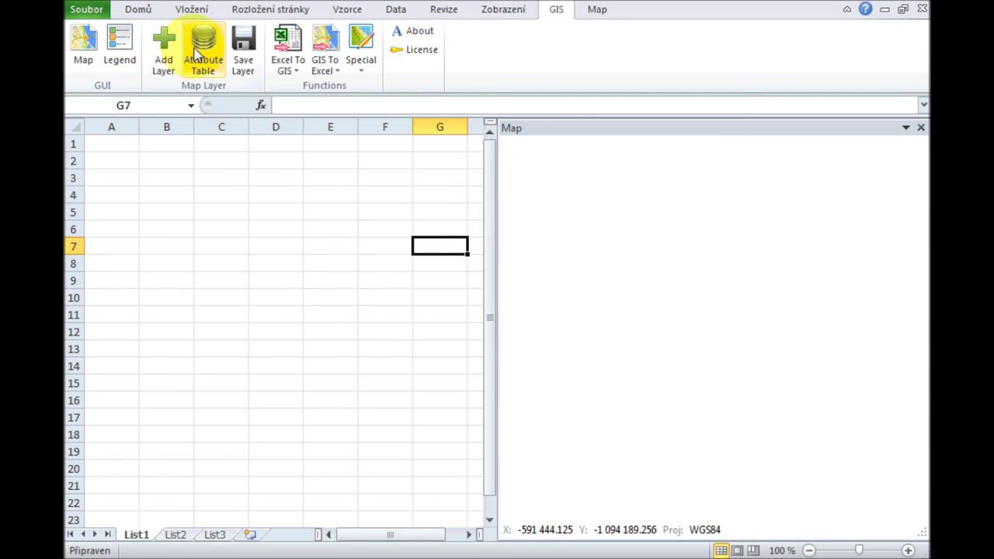
pyautogui.click(160, 62)
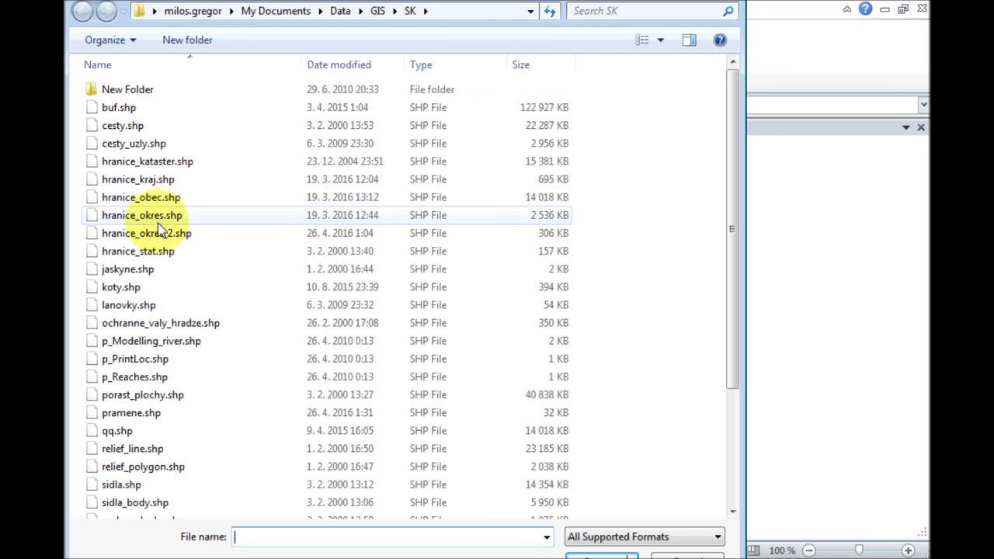
# - Load hranice_okres.shp as a layer and zoom in on the Slovak districts map
pyautogui.doubleClick(158, 217)
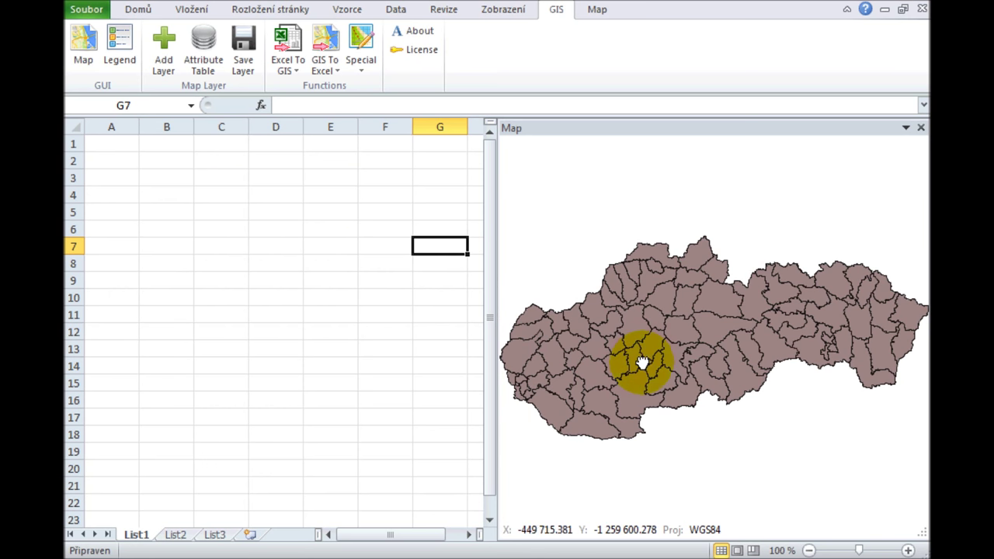
pyautogui.moveTo(641, 362); pyautogui.dragTo(656, 361)
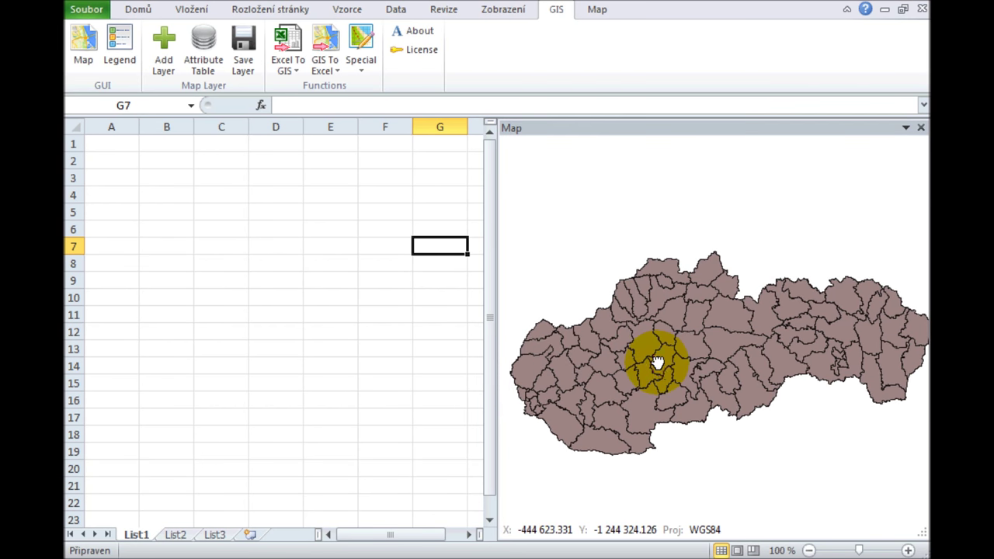
pyautogui.scroll(5, 656, 361)
pyautogui.scroll(-5, 657, 361)
pyautogui.scroll(2, 657, 361)
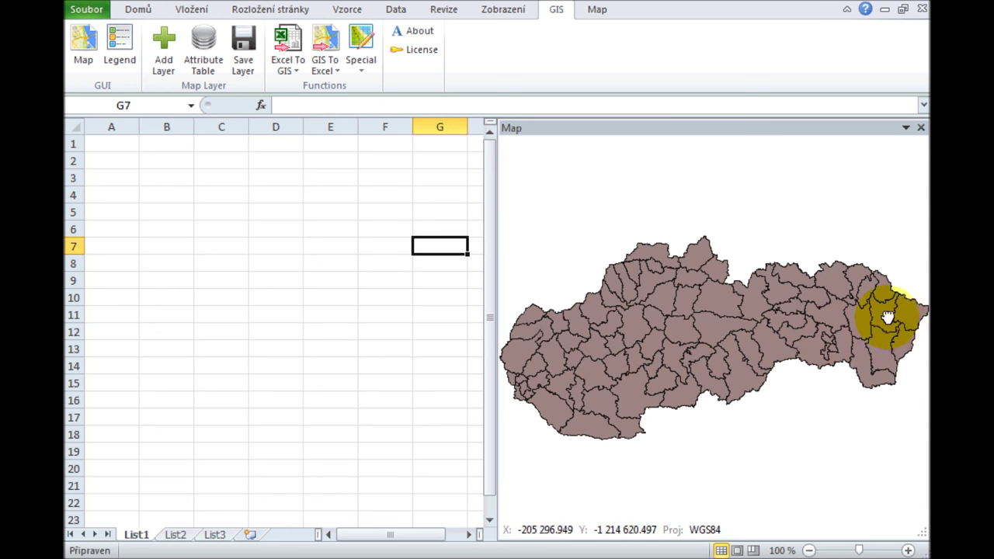
pyautogui.scroll(3, 887, 317)
pyautogui.scroll(-2, 885, 317)
pyautogui.scroll(-3, 885, 317)
pyautogui.scroll(3, 636, 455)
pyautogui.scroll(-2, 637, 454)
pyautogui.scroll(2, 643, 322)
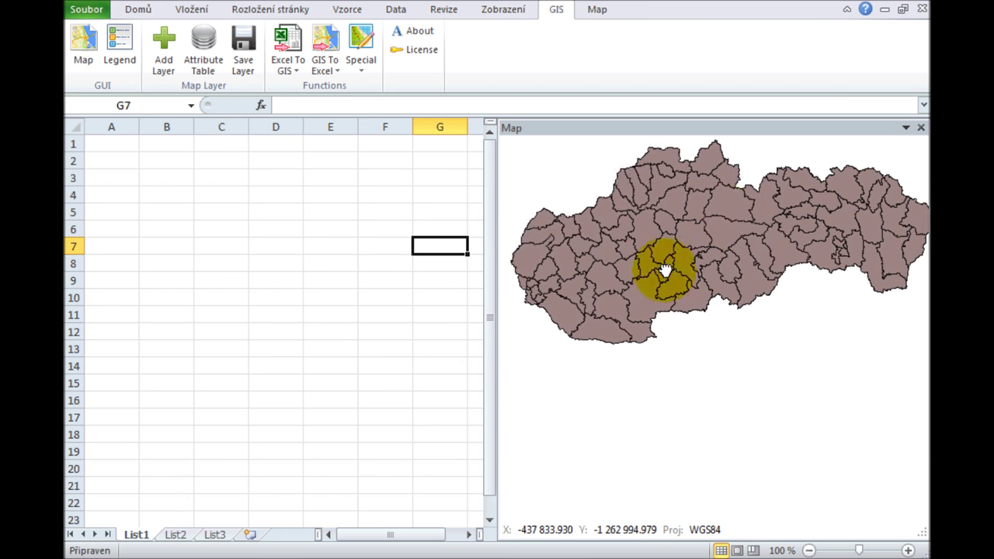
pyautogui.scroll(-2, 660, 272)
pyautogui.rightClick(683, 305)
pyautogui.click(732, 400)
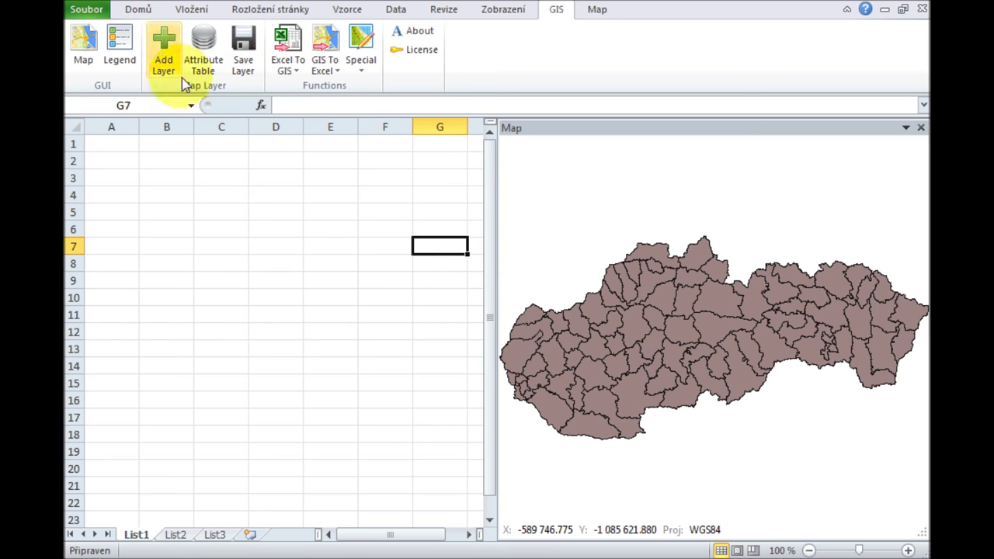
# - Show the layer legend and give the districts a light red fill
pyautogui.click(118, 48)
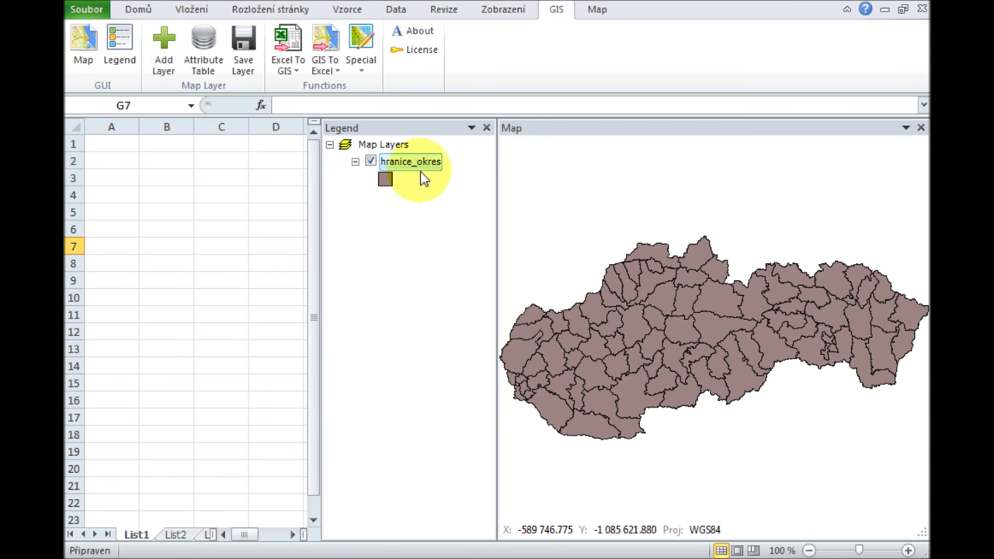
pyautogui.doubleClick(385, 183)
pyautogui.click(245, 225)
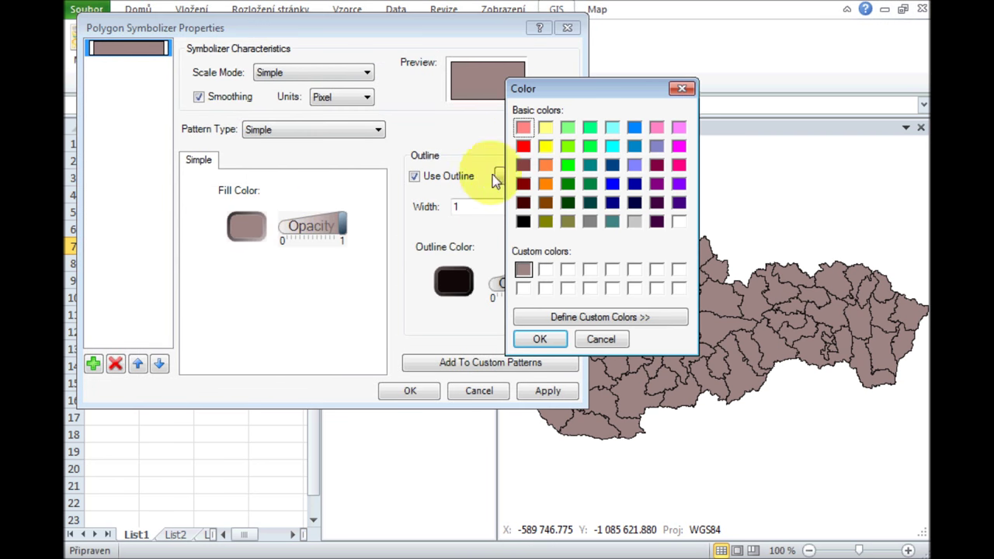
pyautogui.click(536, 339)
# - Give the districts red outlines and lower the fill opacity for a paler look
pyautogui.click(454, 283)
pyautogui.click(522, 136)
pyautogui.click(538, 337)
pyautogui.click(543, 392)
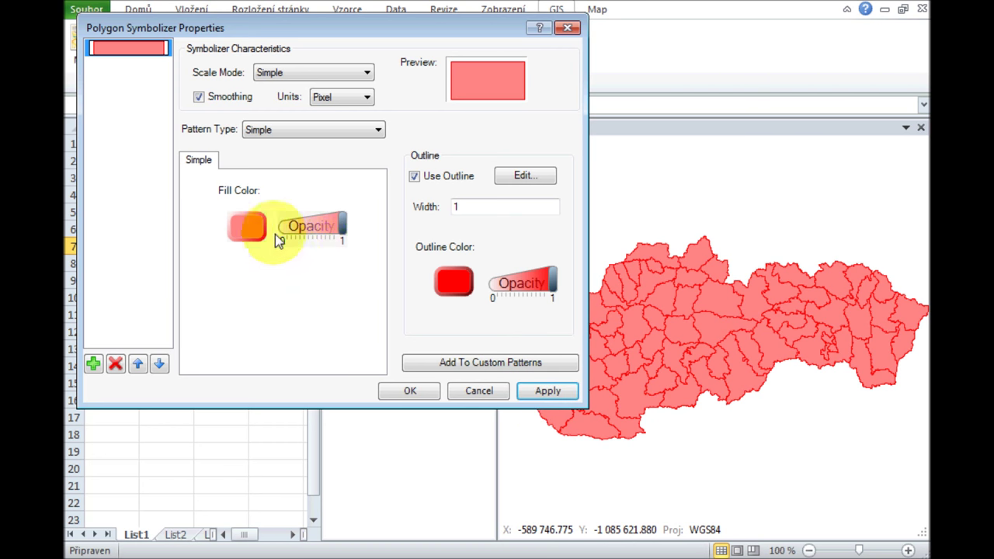
pyautogui.click(543, 390)
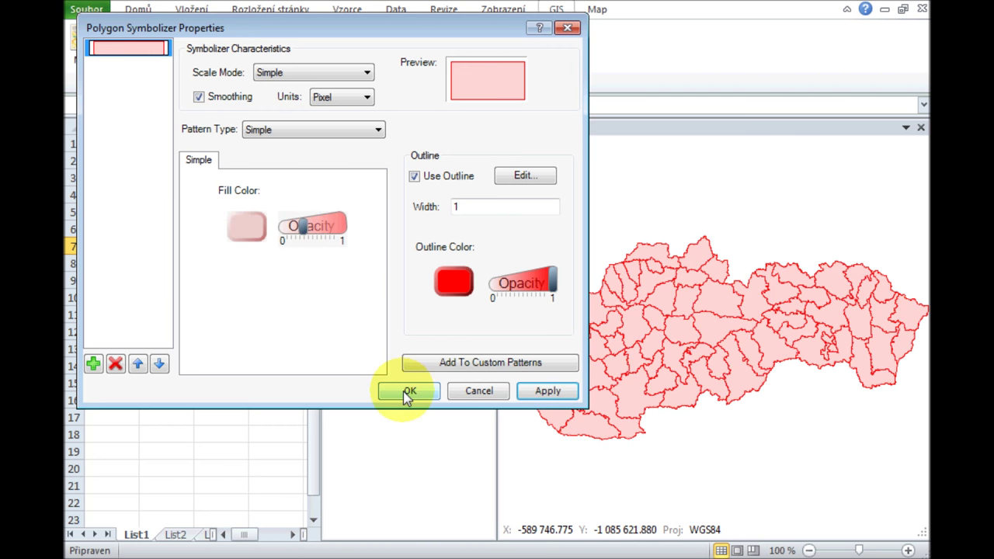
pyautogui.click(408, 392)
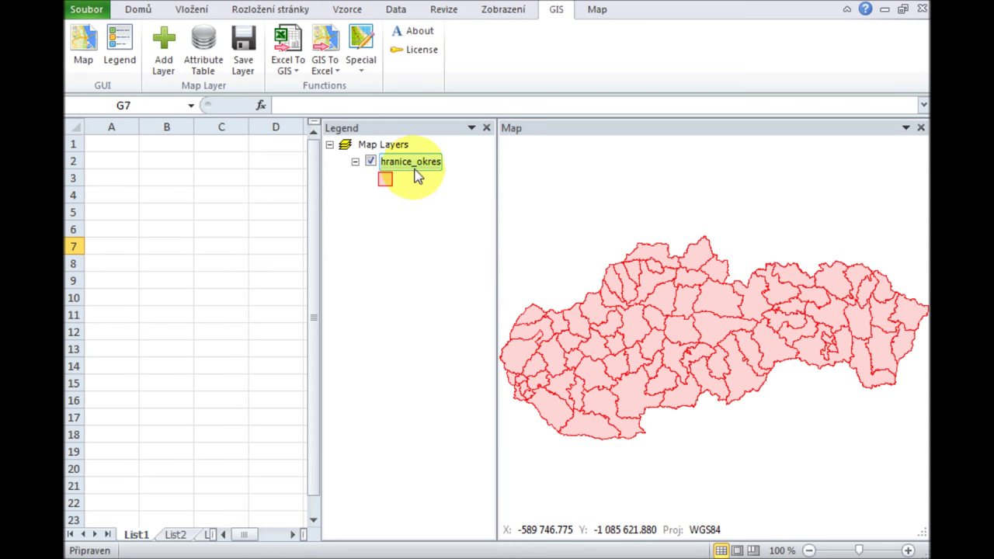
pyautogui.rightClick(415, 169)
# - Classify the districts by unique OKRES_ID values and apply the colours
pyautogui.click(451, 281)
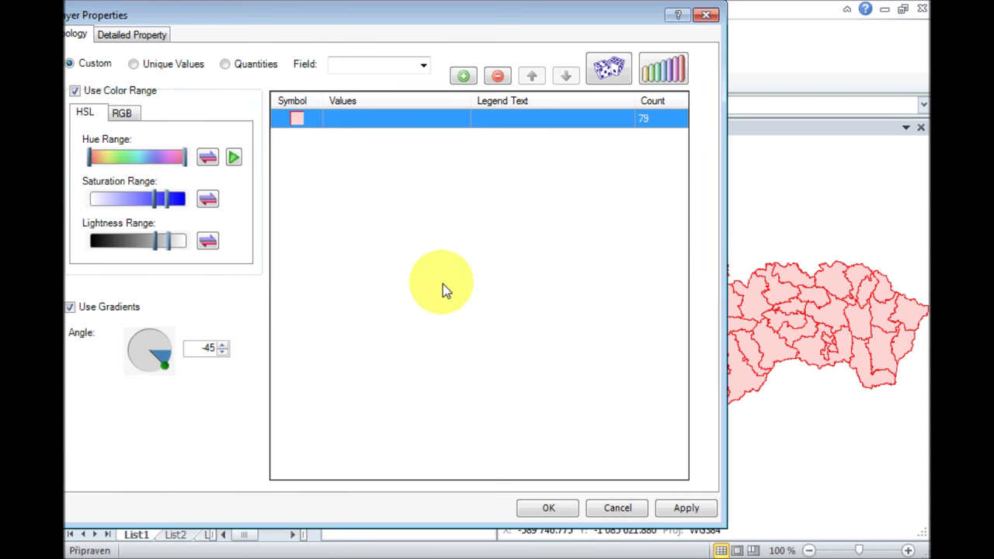
pyautogui.click(249, 68)
pyautogui.click(423, 66)
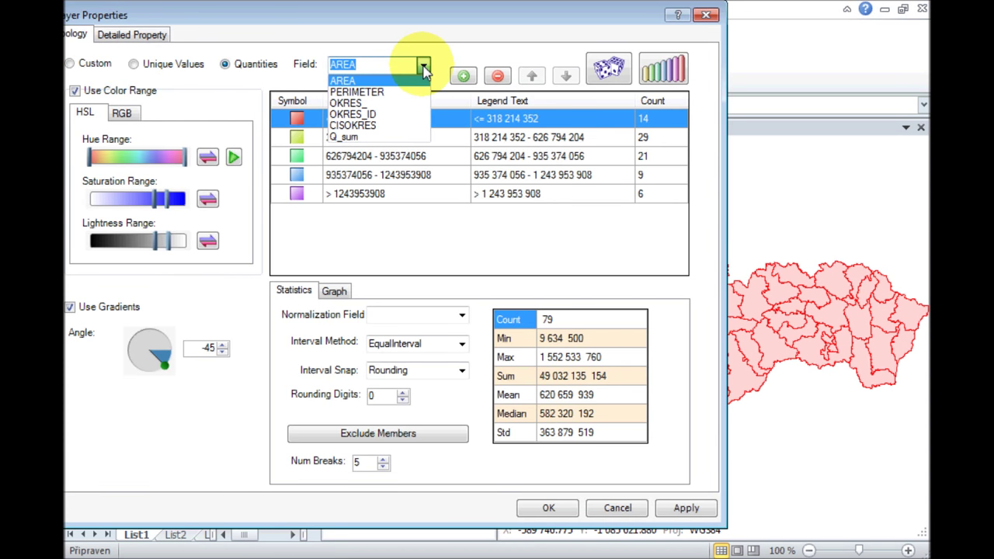
pyautogui.click(388, 101)
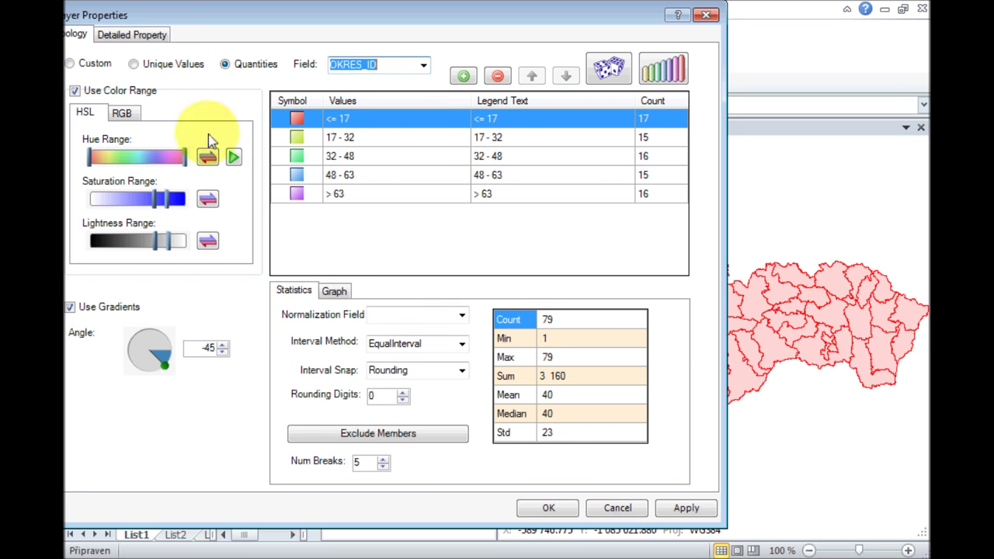
pyautogui.click(173, 64)
pyautogui.click(683, 506)
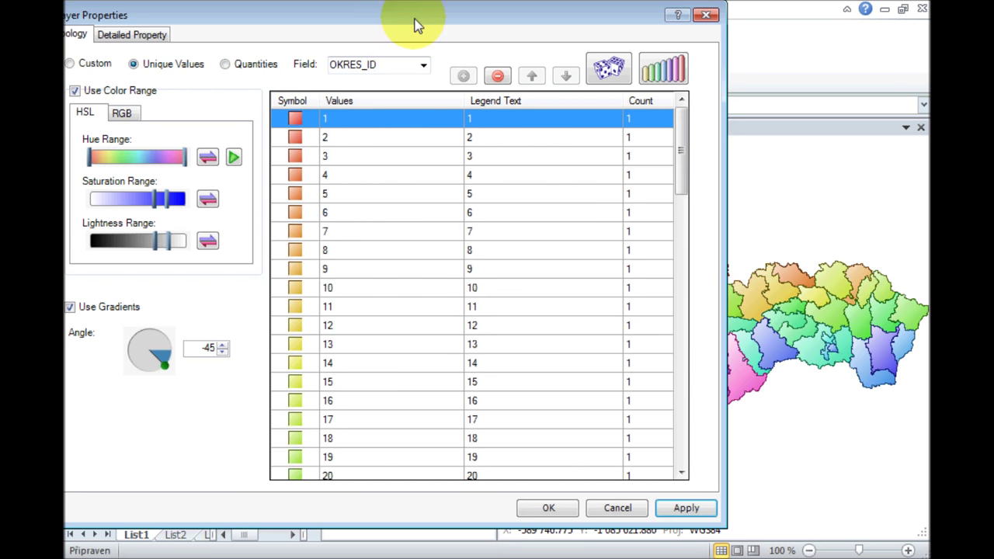
pyautogui.moveTo(415, 25); pyautogui.dragTo(468, 22)
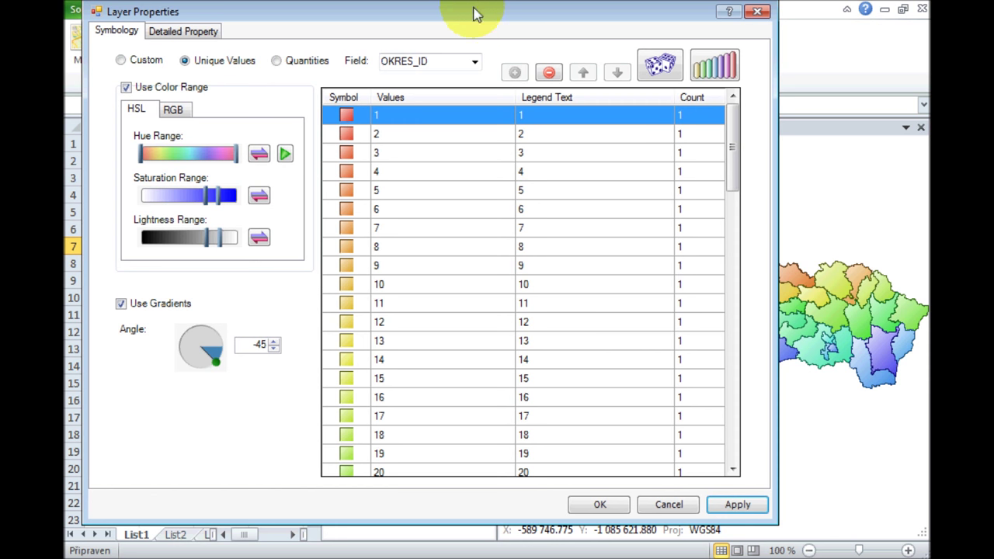
pyautogui.click(599, 504)
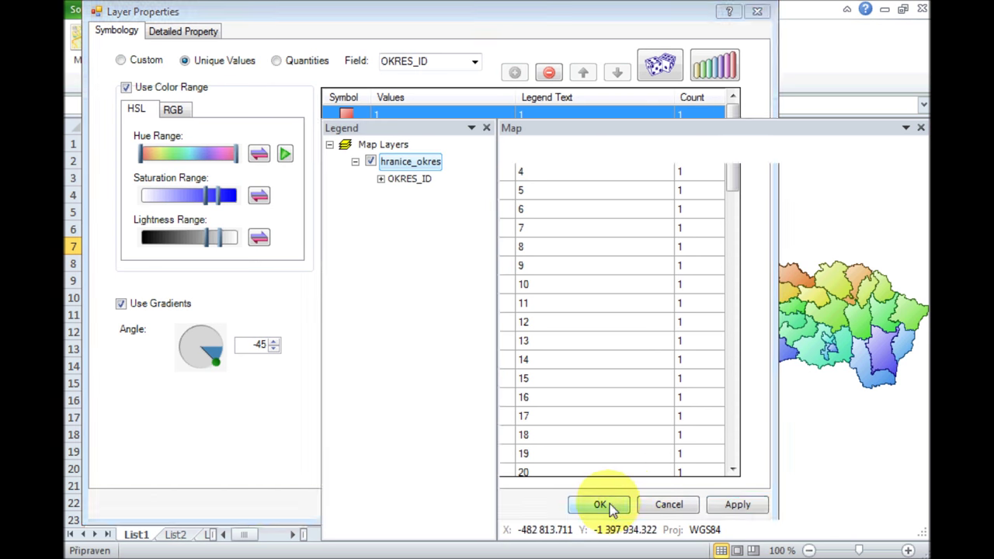
# - Expand and collapse the OKRES_ID legend classes, then zoom the map
pyautogui.click(381, 180)
pyautogui.click(380, 180)
pyautogui.scroll(3, 683, 317)
pyautogui.scroll(3, 678, 360)
pyautogui.scroll(-3, 679, 361)
pyautogui.scroll(-2, 677, 365)
pyautogui.scroll(-2, 650, 284)
pyautogui.scroll(-2, 701, 284)
pyautogui.scroll(-1, 706, 292)
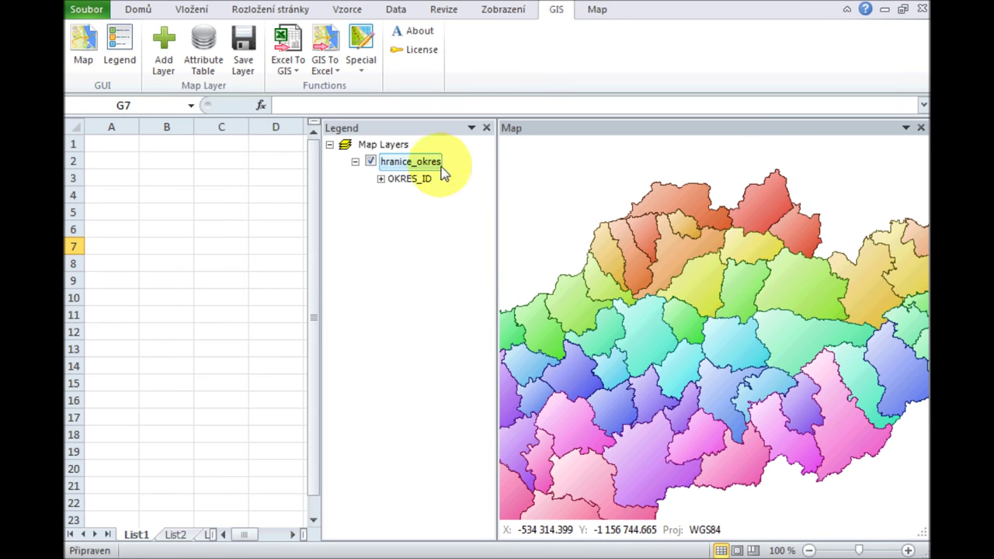
# - Use the NAZOKRES field as the label expression so each district shows its name
pyautogui.rightClick(411, 163)
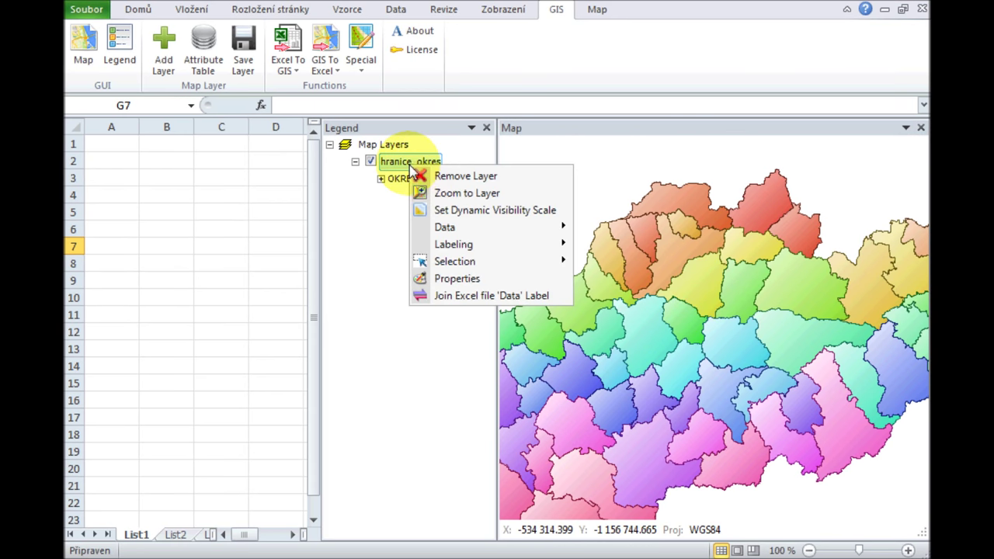
pyautogui.moveTo(442, 244)
pyautogui.click(605, 246)
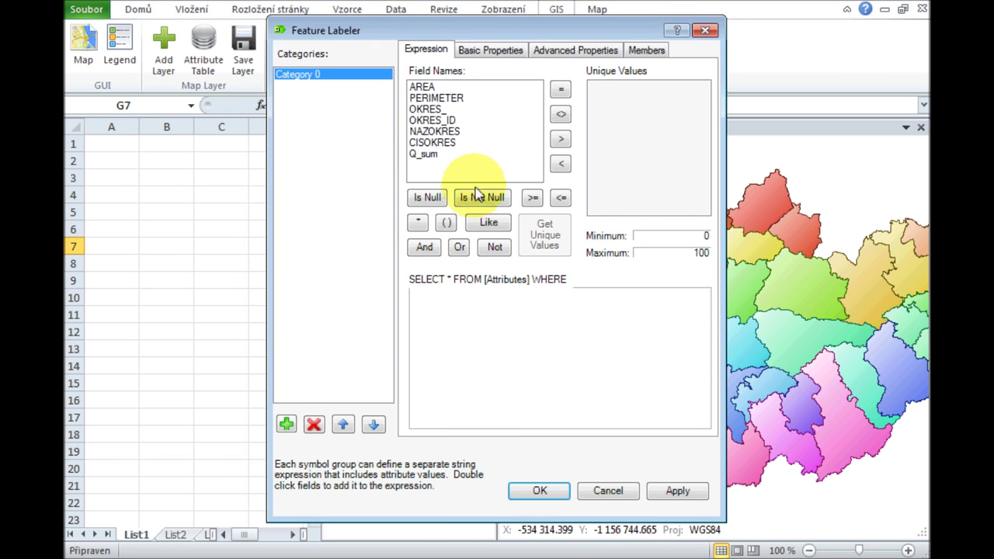
pyautogui.doubleClick(433, 131)
pyautogui.click(676, 491)
pyautogui.click(540, 492)
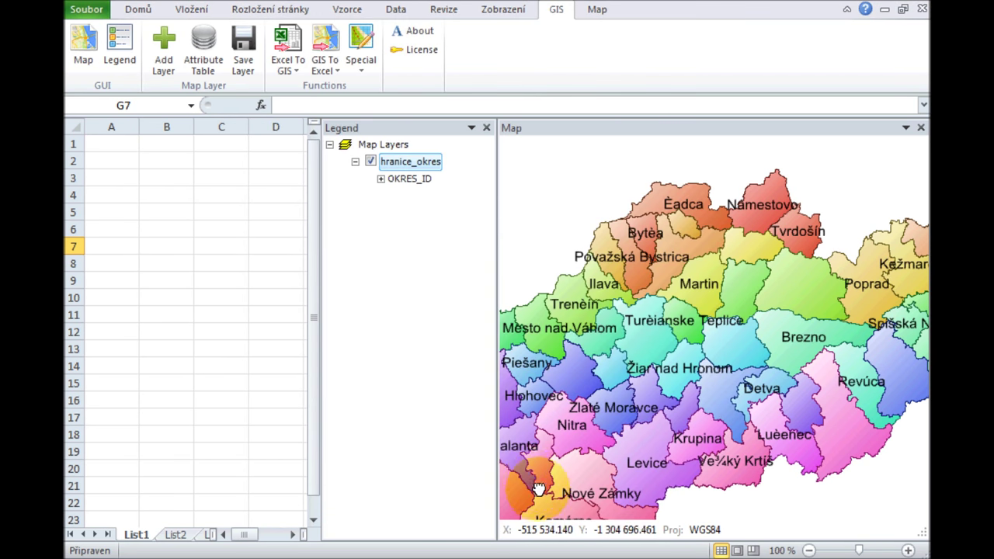
pyautogui.scroll(5, 694, 353)
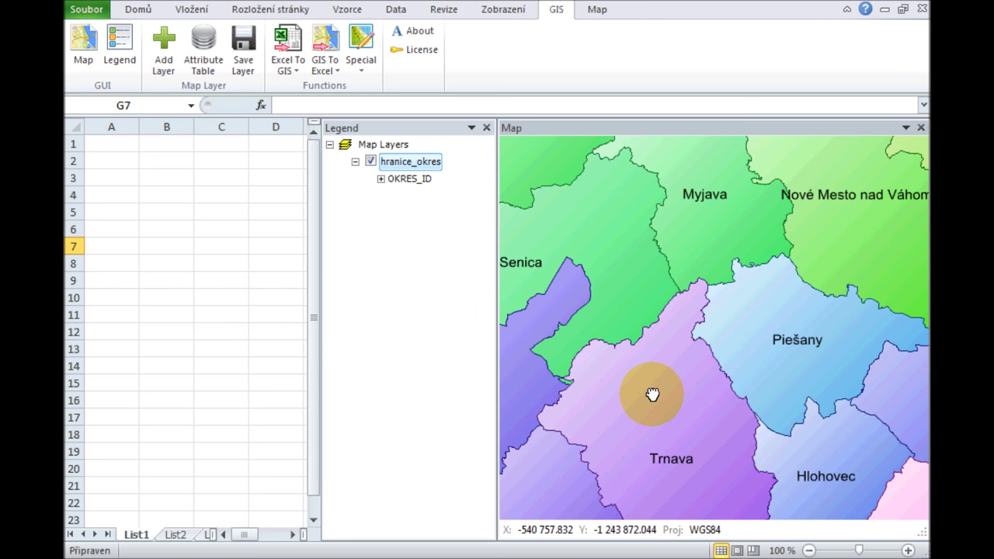
pyautogui.rightClick(418, 162)
# - Turn on a label halo and make the district labels red
pyautogui.moveTo(497, 242)
pyautogui.click(621, 240)
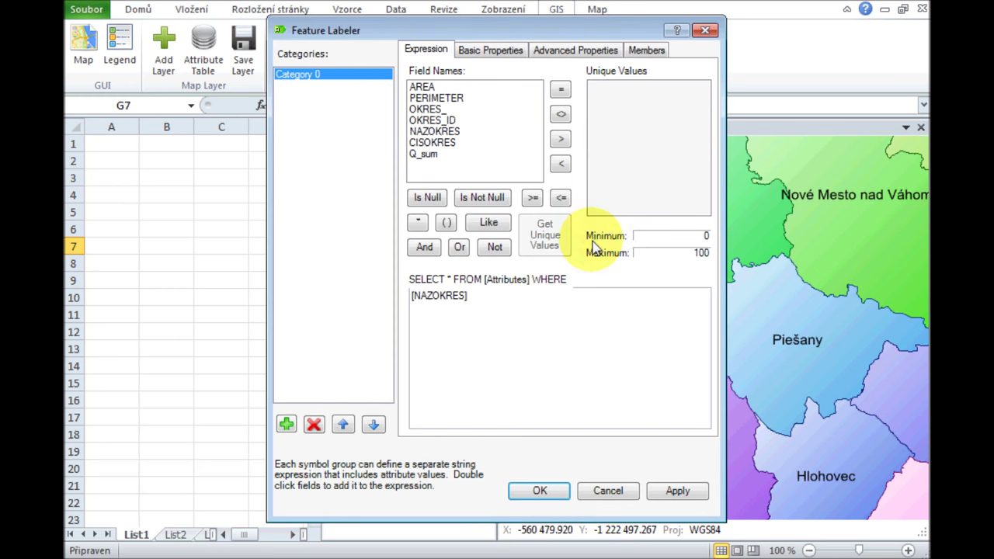
pyautogui.click(490, 49)
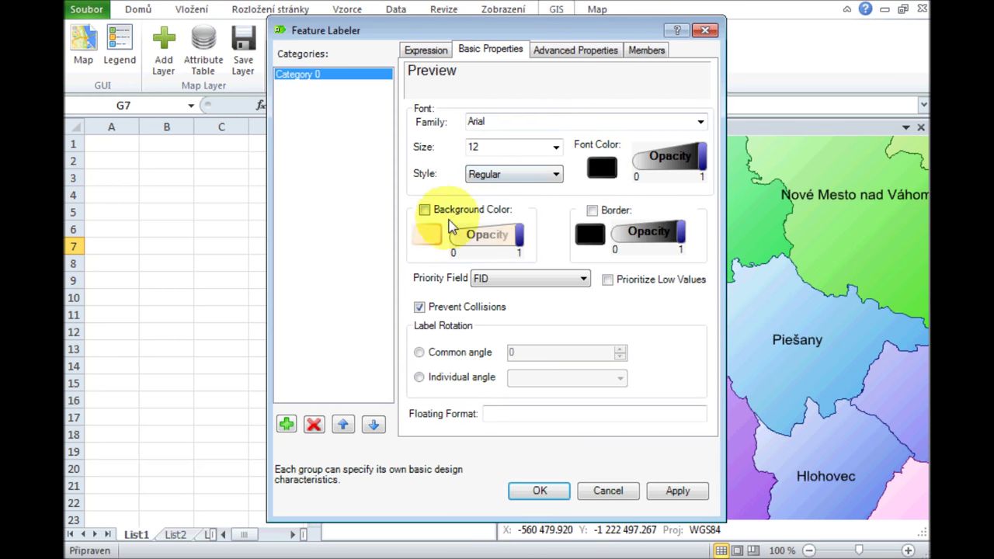
pyautogui.click(536, 51)
pyautogui.click(418, 156)
pyautogui.click(485, 52)
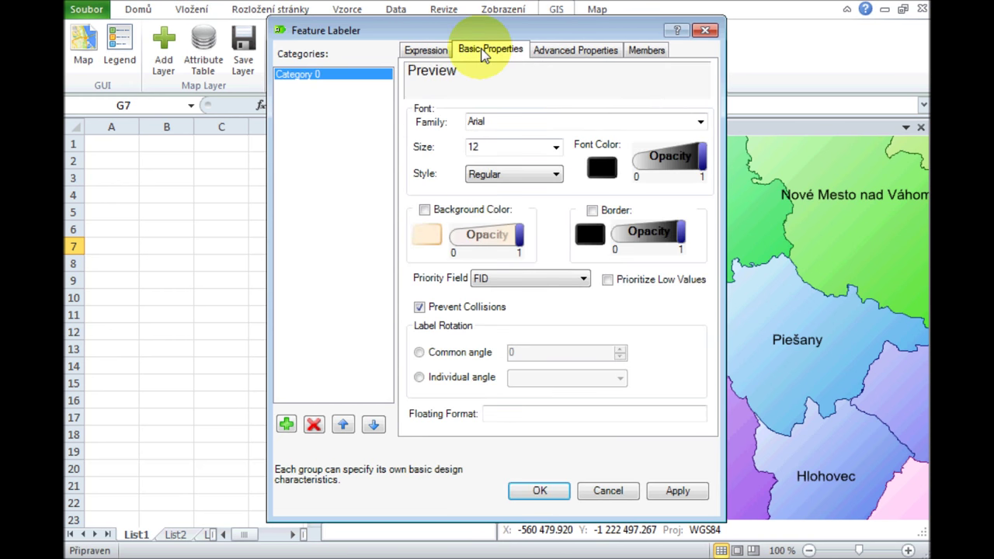
pyautogui.click(601, 169)
pyautogui.click(523, 145)
pyautogui.click(533, 337)
pyautogui.click(666, 493)
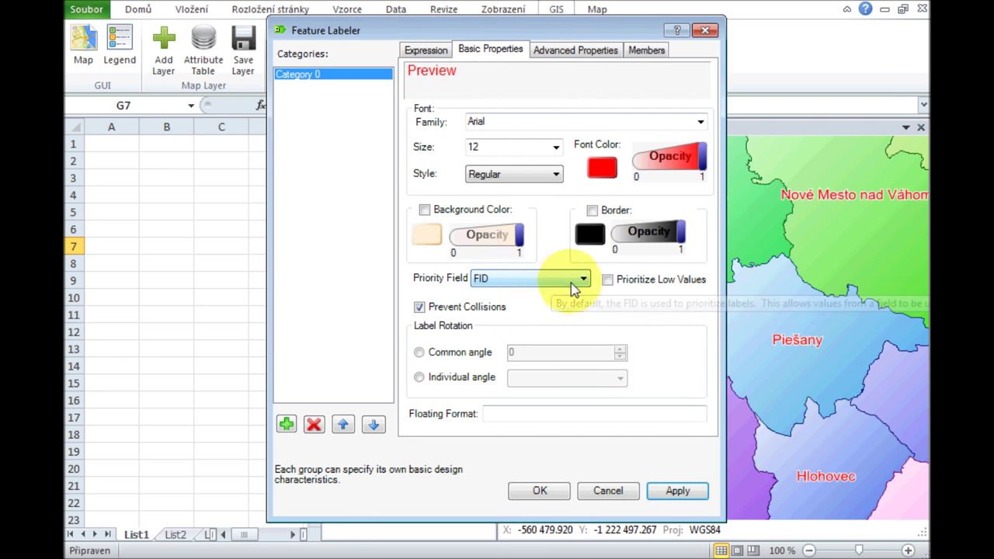
# - Set the district labels to size 8 in Arial Black and close the labeller
pyautogui.click(556, 147)
pyautogui.click(535, 148)
pyautogui.click(674, 491)
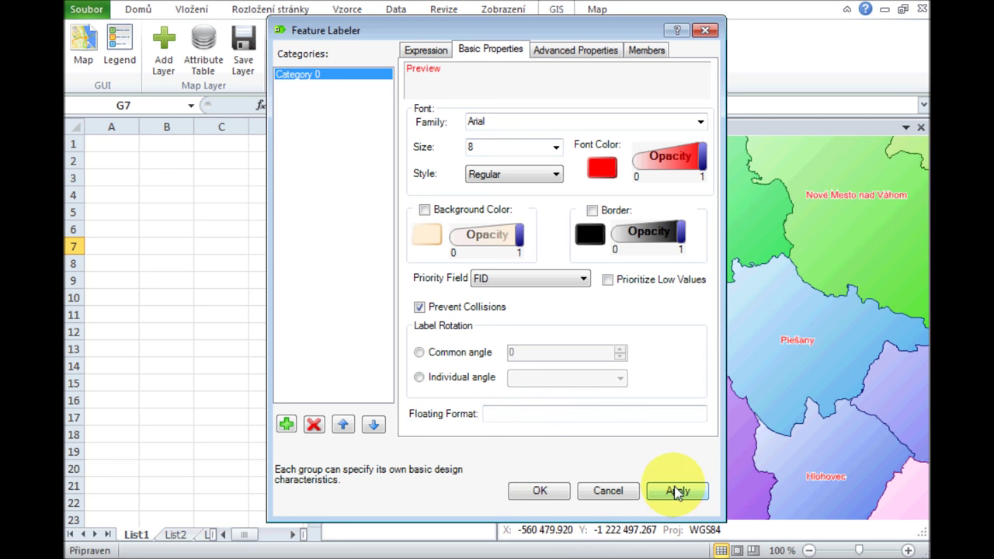
pyautogui.click(700, 122)
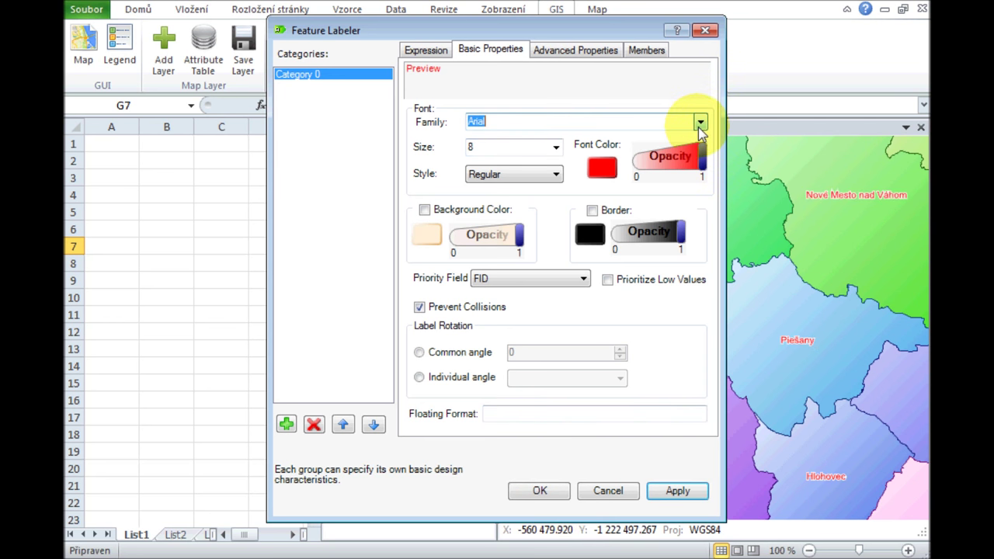
pyautogui.click(700, 130)
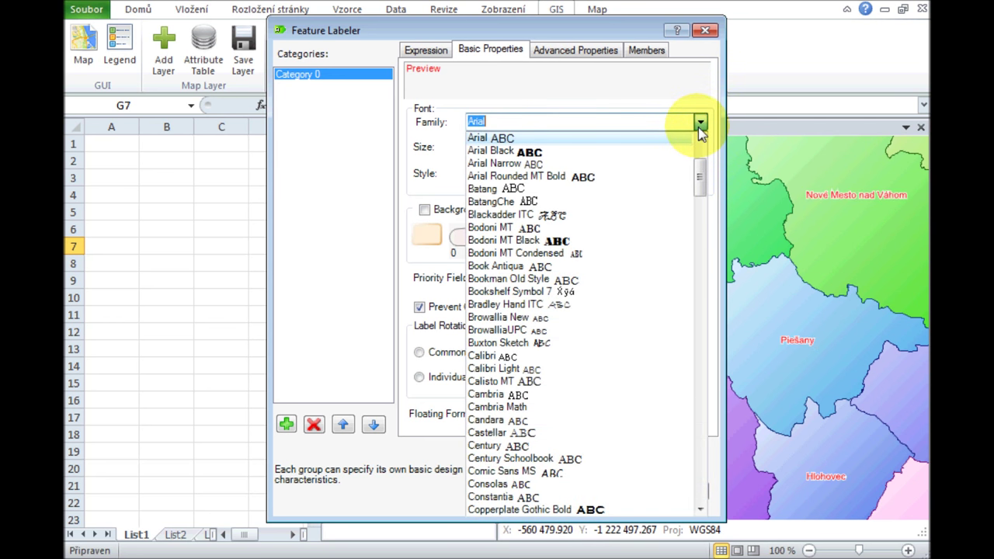
pyautogui.click(610, 153)
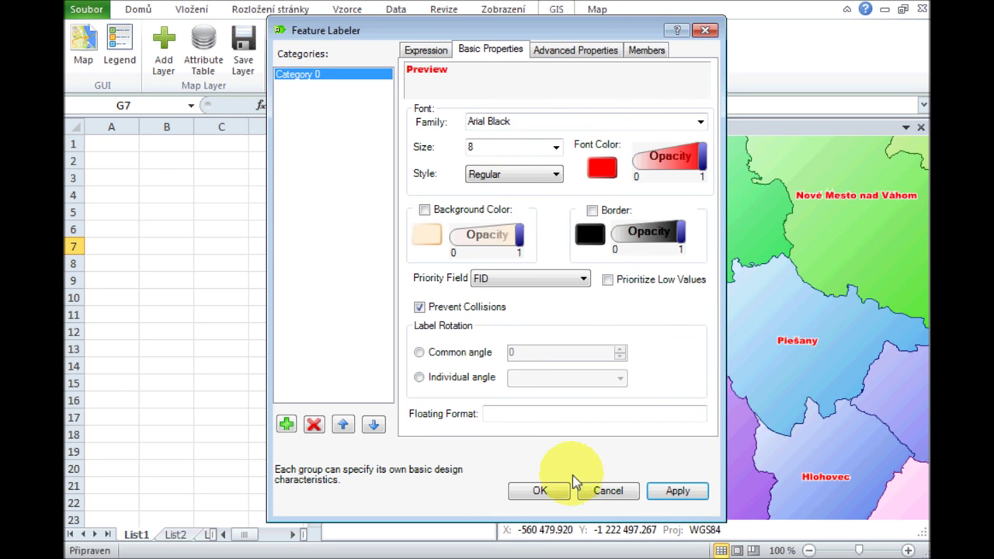
pyautogui.click(540, 490)
pyautogui.moveTo(688, 282)
pyautogui.mouseDown()
pyautogui.moveTo(828, 391)
pyautogui.moveTo(732, 426)
pyautogui.moveTo(682, 325)
pyautogui.mouseUp()
# - Add cesty.shp as a roads layer and reorder it above the districts in the legend
pyautogui.scroll(-3, 682, 324)
pyautogui.scroll(2, 688, 350)
pyautogui.moveTo(816, 304)
pyautogui.mouseDown()
pyautogui.moveTo(708, 386)
pyautogui.moveTo(666, 331)
pyautogui.mouseUp()
pyautogui.moveTo(556, 252)
pyautogui.mouseDown()
pyautogui.moveTo(603, 275)
pyautogui.moveTo(798, 275)
pyautogui.mouseUp()
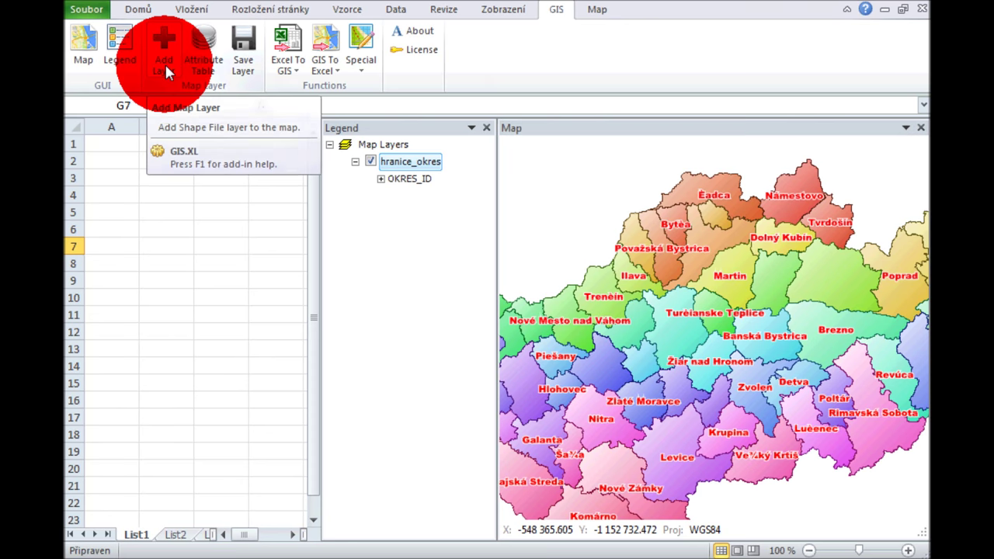
pyautogui.click(163, 47)
pyautogui.click(145, 125)
pyautogui.doubleClick(145, 125)
pyautogui.click(434, 353)
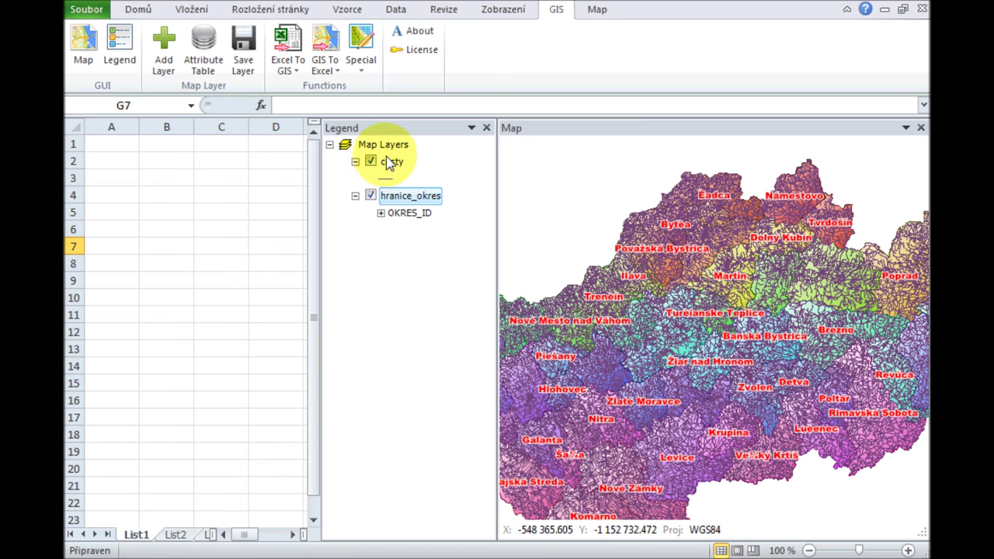
pyautogui.moveTo(396, 165); pyautogui.dragTo(381, 140)
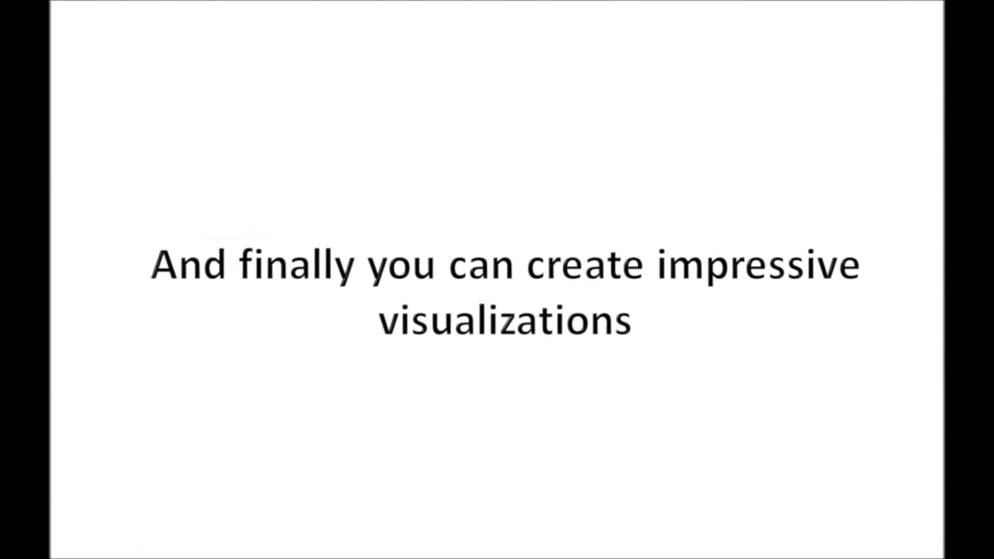
pyautogui.doubleClick(381, 177)
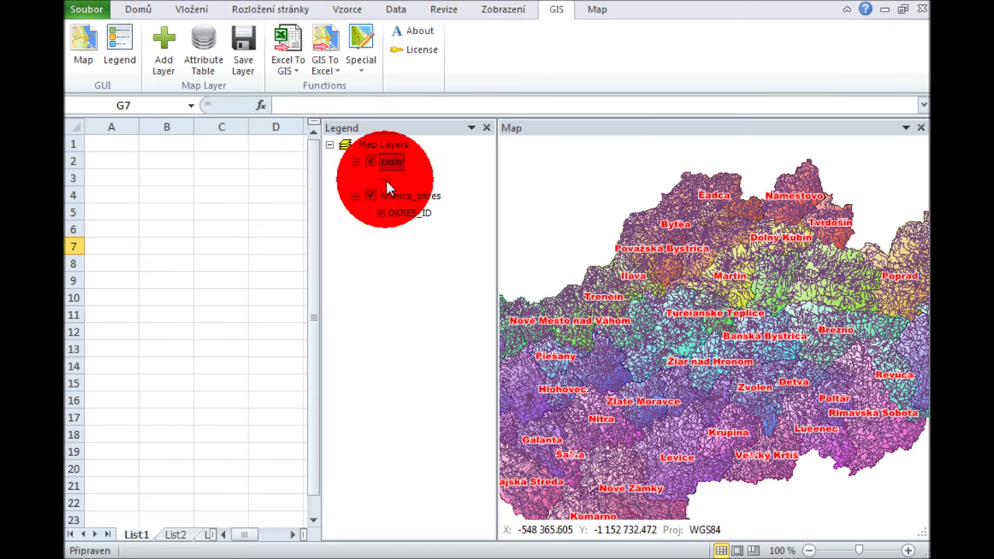
# - Colour the roads grey and lower their opacity to about half
pyautogui.click(472, 269)
pyautogui.click(637, 220)
pyautogui.click(535, 339)
pyautogui.click(728, 467)
pyautogui.moveTo(665, 265); pyautogui.dragTo(615, 268)
pyautogui.click(722, 468)
# - Switch the roads to a darker grey with slightly lower opacity
pyautogui.click(472, 270)
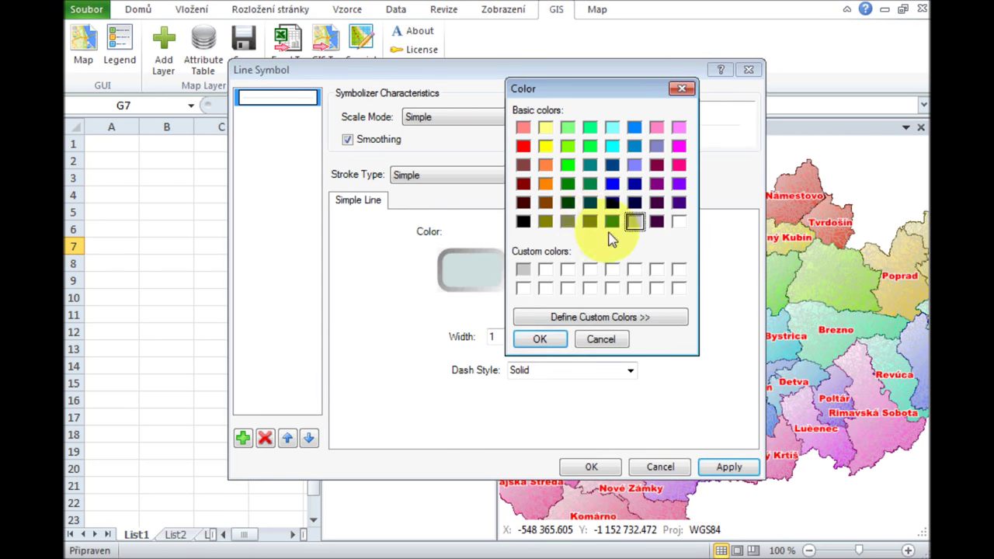
pyautogui.click(580, 222)
pyautogui.click(534, 339)
pyautogui.click(724, 467)
pyautogui.moveTo(615, 269); pyautogui.dragTo(610, 278)
pyautogui.click(724, 466)
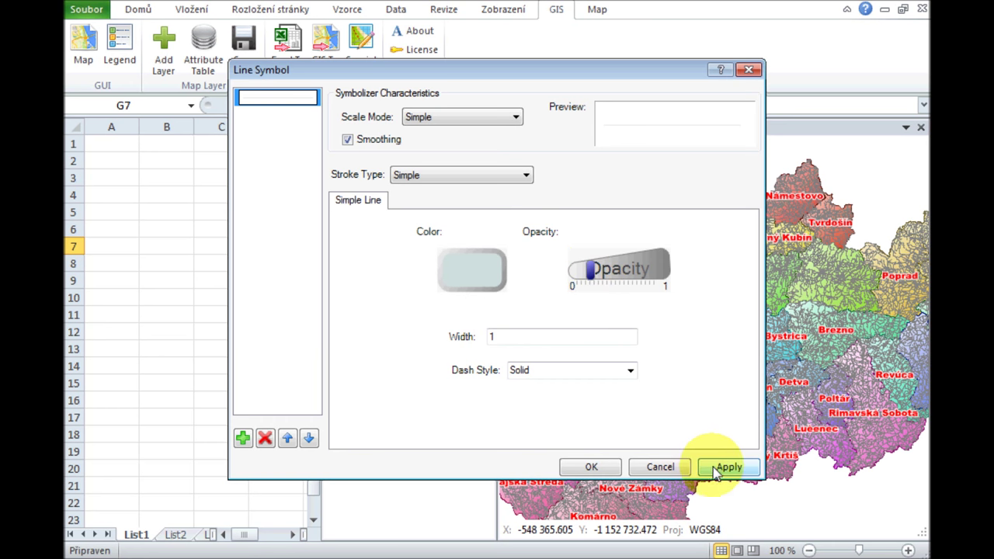
pyautogui.click(593, 466)
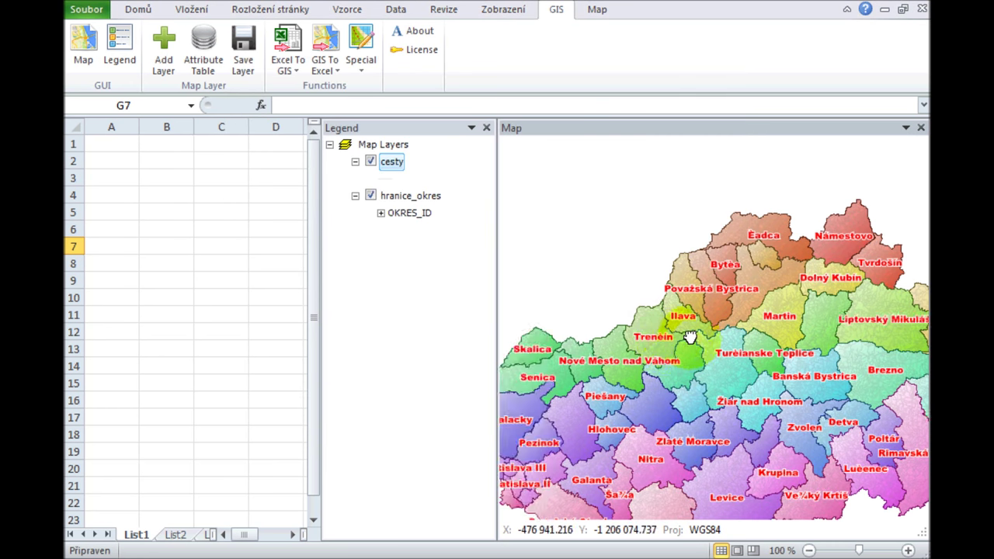
# - Fine-tune the road opacity and pan the map around Ilava and Púchov
pyautogui.scroll(3, 694, 336)
pyautogui.doubleClick(386, 178)
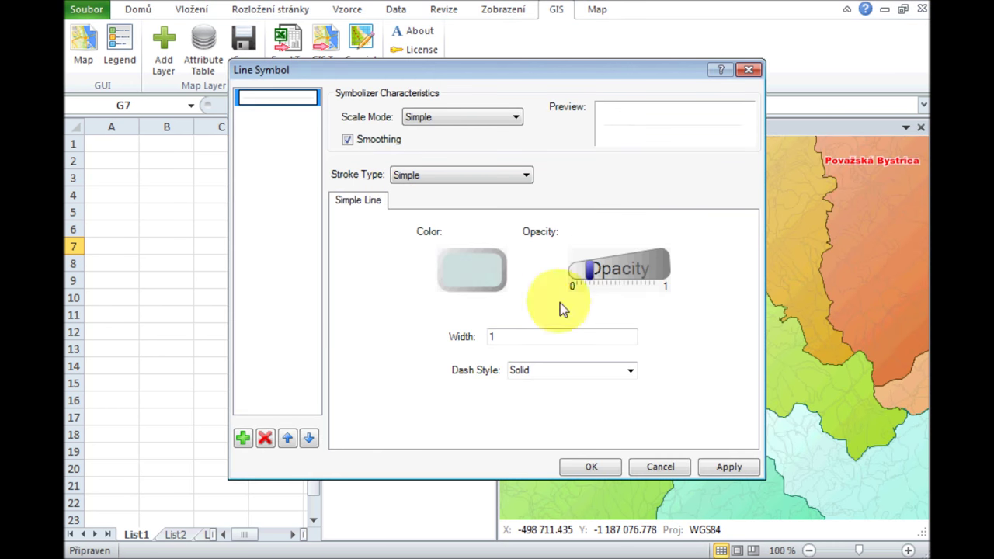
pyautogui.moveTo(594, 269); pyautogui.dragTo(614, 268)
pyautogui.click(721, 466)
pyautogui.click(592, 466)
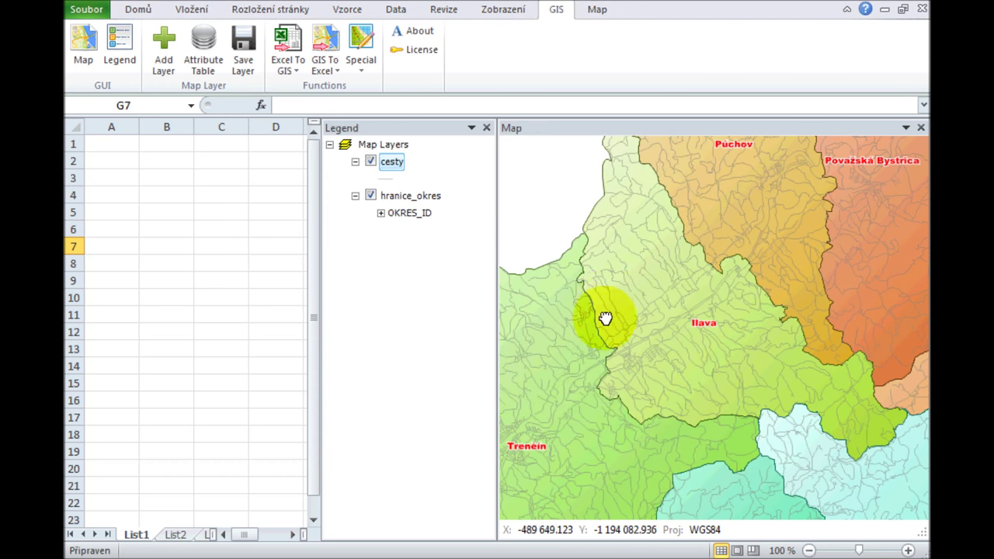
pyautogui.moveTo(619, 329); pyautogui.dragTo(569, 395)
pyautogui.click(163, 54)
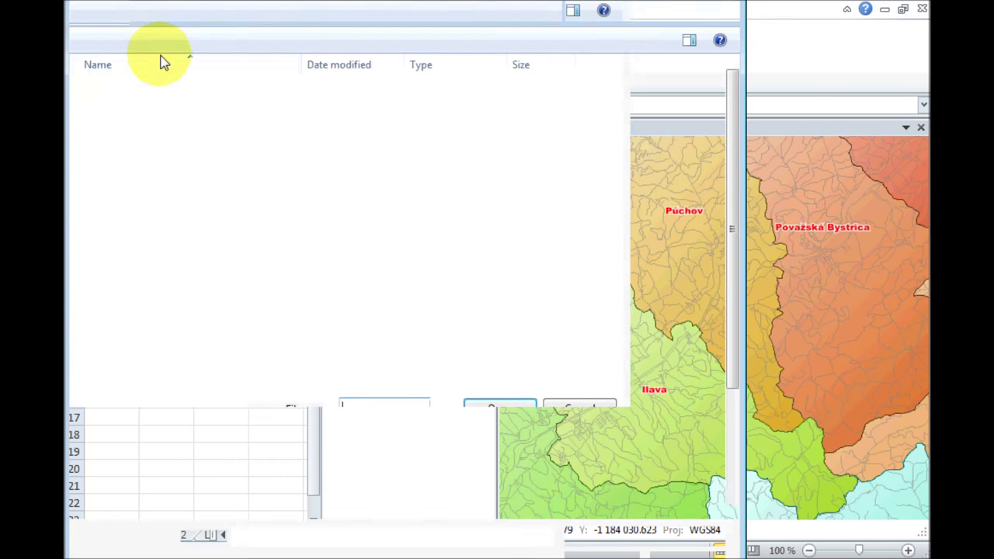
# - Load pramene.shp and give the spring points a blue Ellipse symbol
pyautogui.click(144, 415)
pyautogui.doubleClick(144, 413)
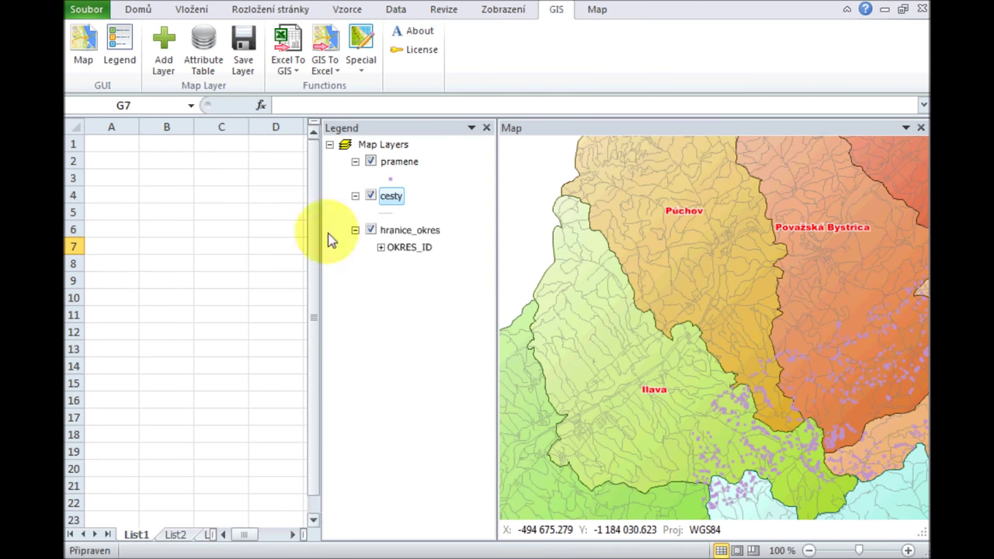
pyautogui.doubleClick(392, 179)
pyautogui.click(419, 274)
pyautogui.click(634, 127)
pyautogui.click(541, 340)
pyautogui.click(470, 230)
pyautogui.click(434, 252)
# - Give the spring points yellow outlines and the smallest symbol size
pyautogui.click(392, 412)
pyautogui.click(544, 141)
pyautogui.click(535, 340)
pyautogui.click(709, 470)
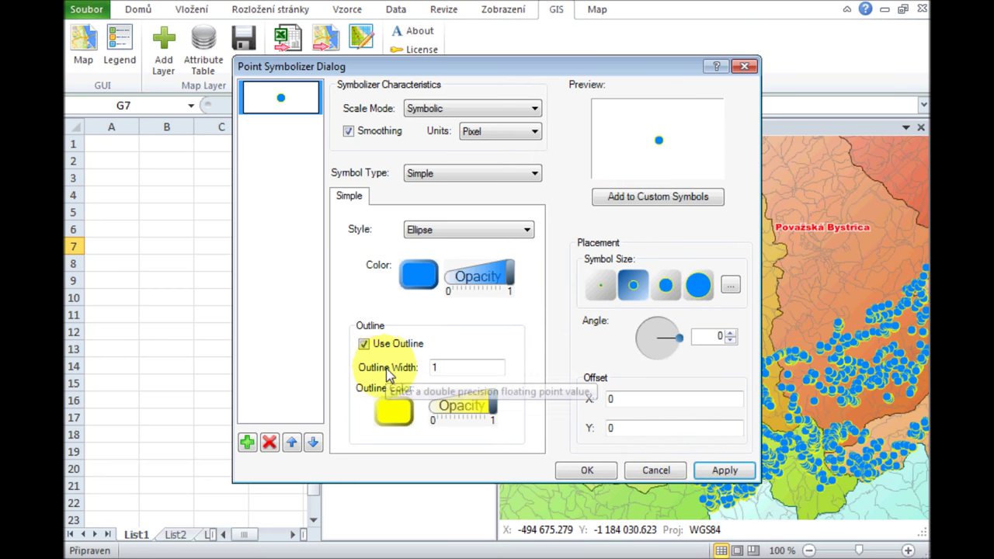
pyautogui.click(602, 281)
pyautogui.click(718, 470)
pyautogui.click(651, 469)
pyautogui.scroll(3, 715, 370)
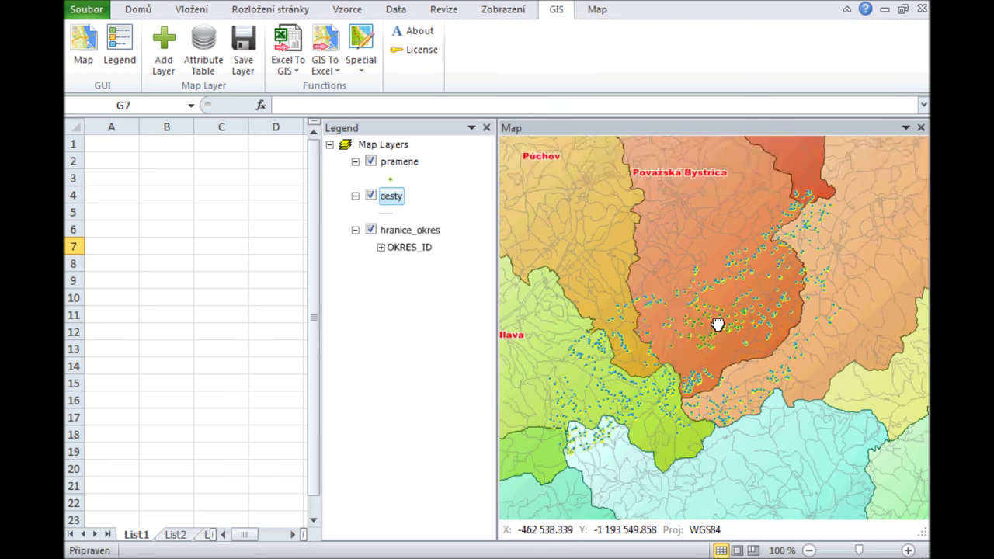
pyautogui.scroll(2, 717, 326)
pyautogui.rightClick(396, 165)
# - Label the pramene springs with the Pramen field in bold size 8 with a white halo
pyautogui.click(454, 251)
pyautogui.doubleClick(443, 87)
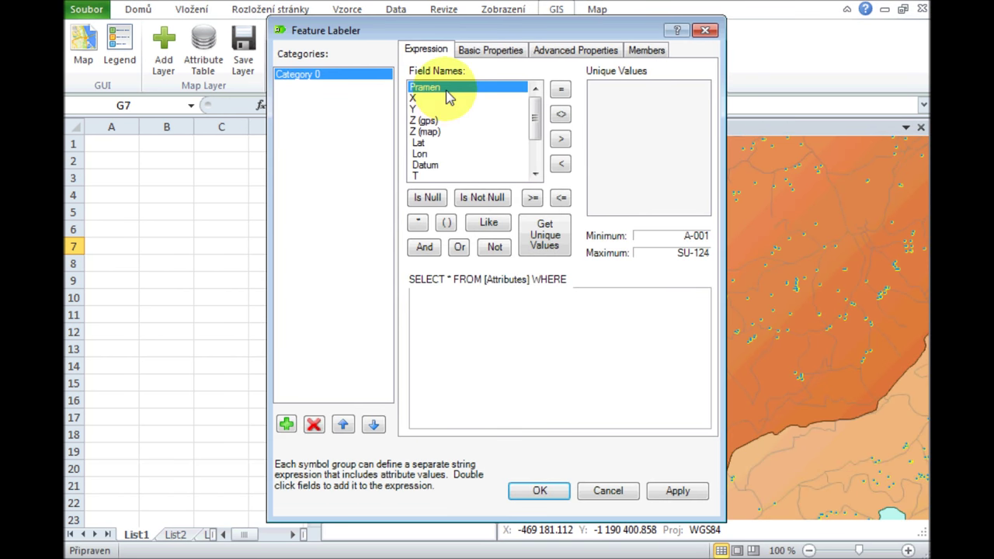
pyautogui.click(676, 490)
pyautogui.click(490, 50)
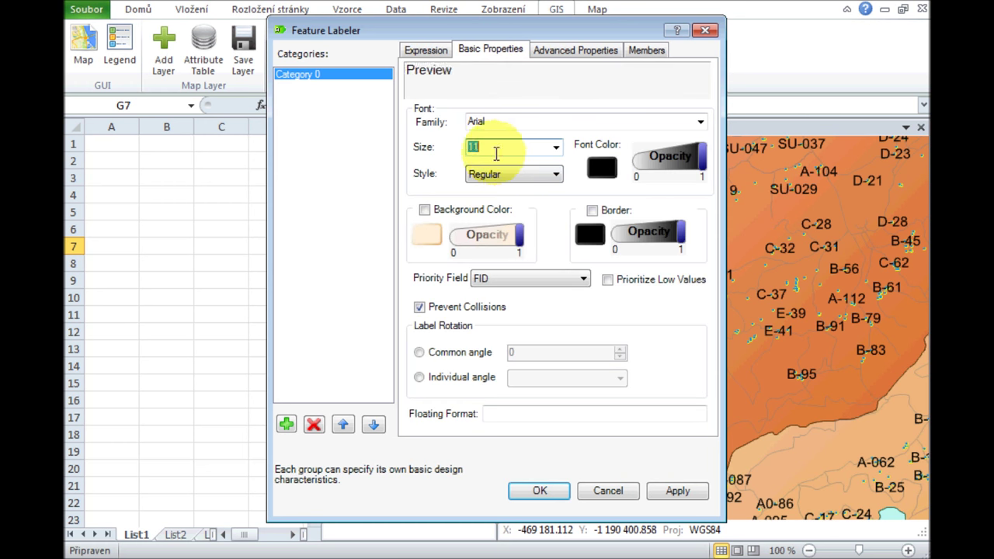
pyautogui.write('8')
pyautogui.click(556, 174)
pyautogui.click(512, 194)
pyautogui.click(575, 50)
pyautogui.click(419, 156)
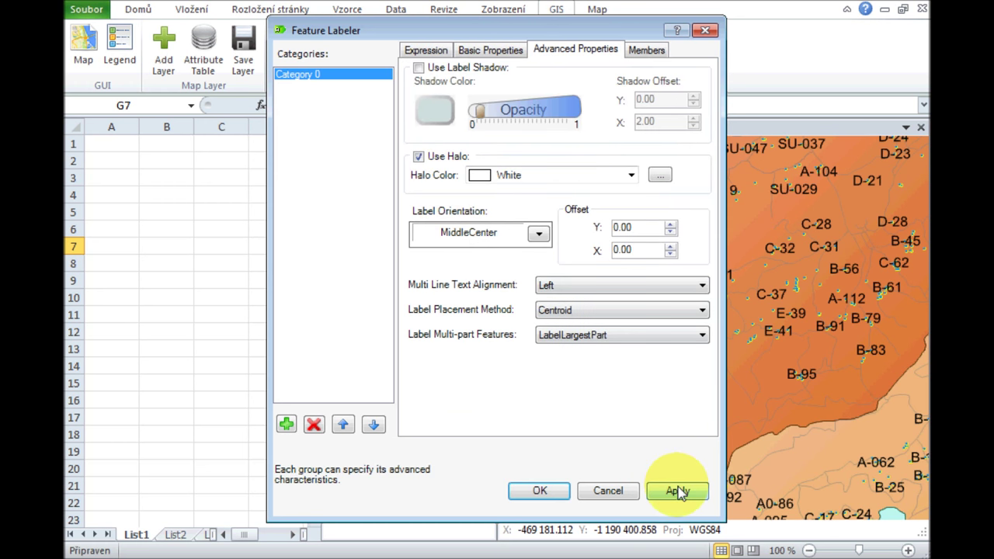
pyautogui.click(677, 491)
pyautogui.click(543, 492)
# - Style the spring points with light yellow fill, red outline and medium size
pyautogui.doubleClick(384, 177)
pyautogui.click(418, 278)
pyautogui.click(545, 127)
pyautogui.click(539, 339)
pyautogui.click(394, 411)
pyautogui.click(522, 145)
pyautogui.click(539, 339)
pyautogui.click(633, 285)
pyautogui.click(725, 469)
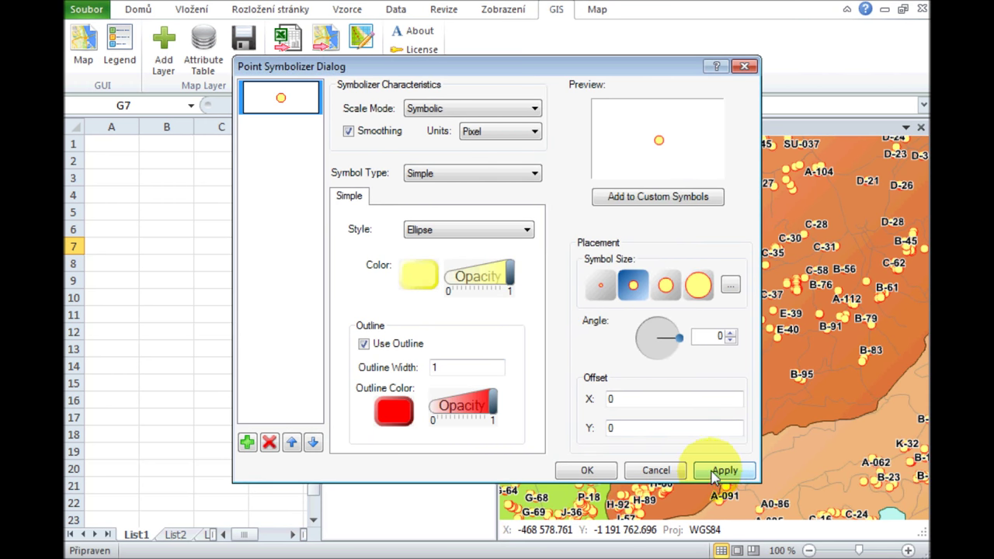
# - Confirm the Point Symbolizer settings and zoom the map in and out
pyautogui.click(574, 470)
pyautogui.scroll(2, 699, 337)
pyautogui.scroll(2, 719, 344)
pyautogui.scroll(1, 776, 364)
pyautogui.scroll(-2, 771, 346)
pyautogui.scroll(-2, 703, 330)
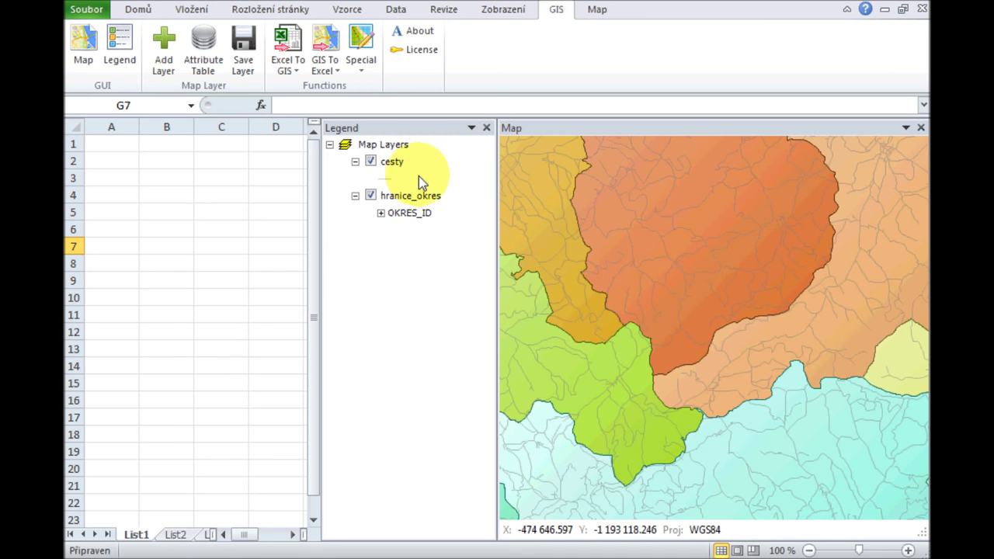
# - Show the cesty roads attribute table and scroll through its 130279 records
pyautogui.click(198, 64)
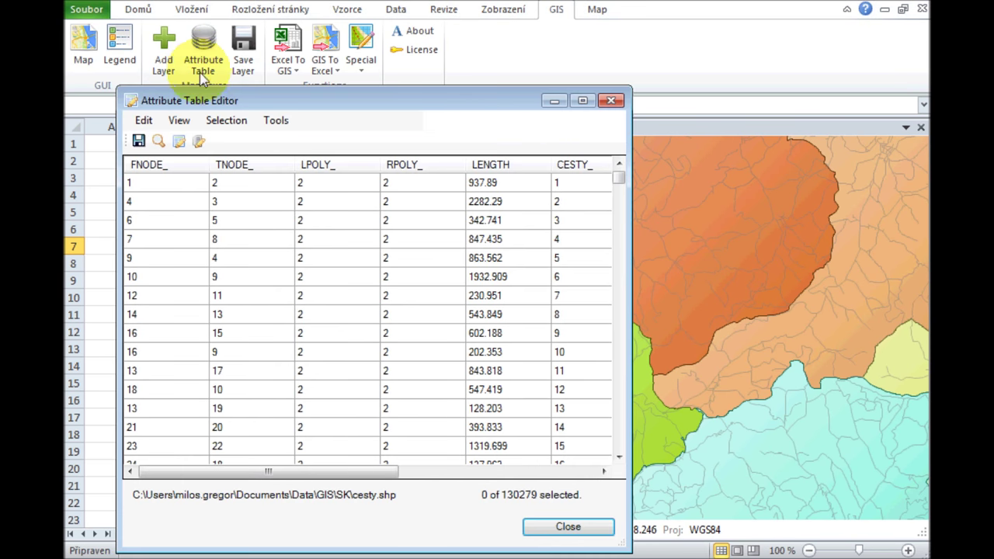
pyautogui.moveTo(318, 471)
pyautogui.mouseDown()
pyautogui.moveTo(470, 473)
pyautogui.moveTo(295, 472)
pyautogui.mouseUp()
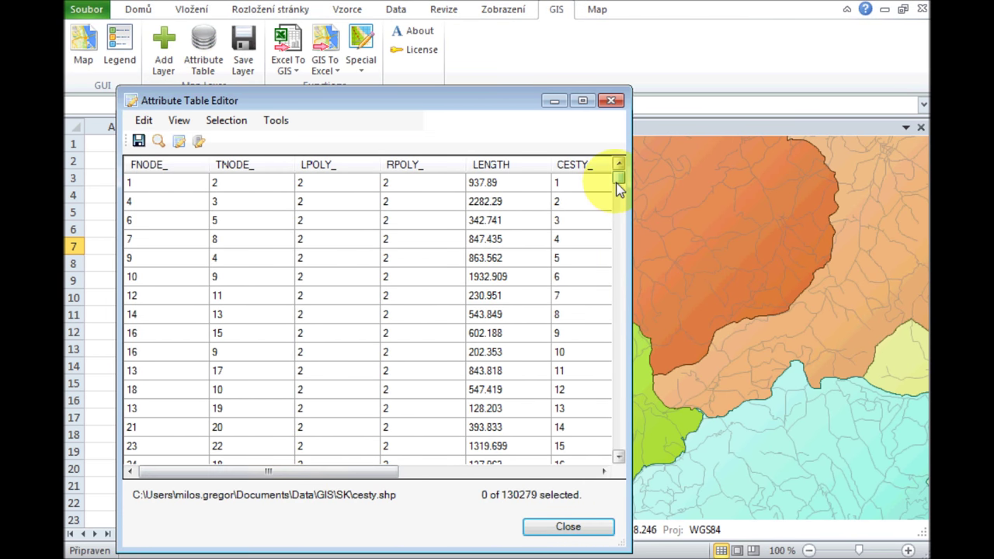
pyautogui.moveTo(616, 178)
pyautogui.mouseDown()
pyautogui.moveTo(602, 293)
pyautogui.moveTo(600, 163)
pyautogui.mouseUp()
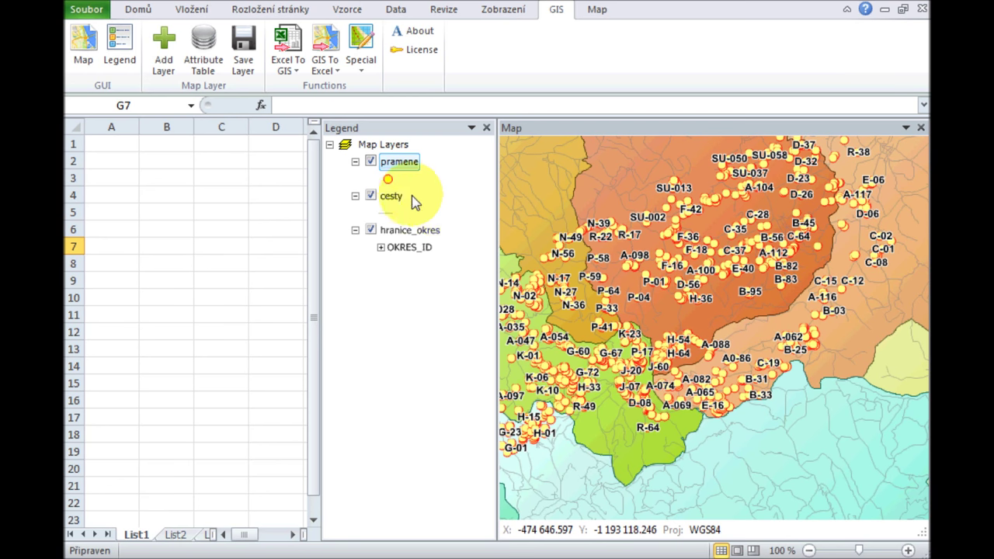
# - Remove the pramene layer, then use Clear Map and confirm Yes to drop every layer
pyautogui.rightClick(386, 160)
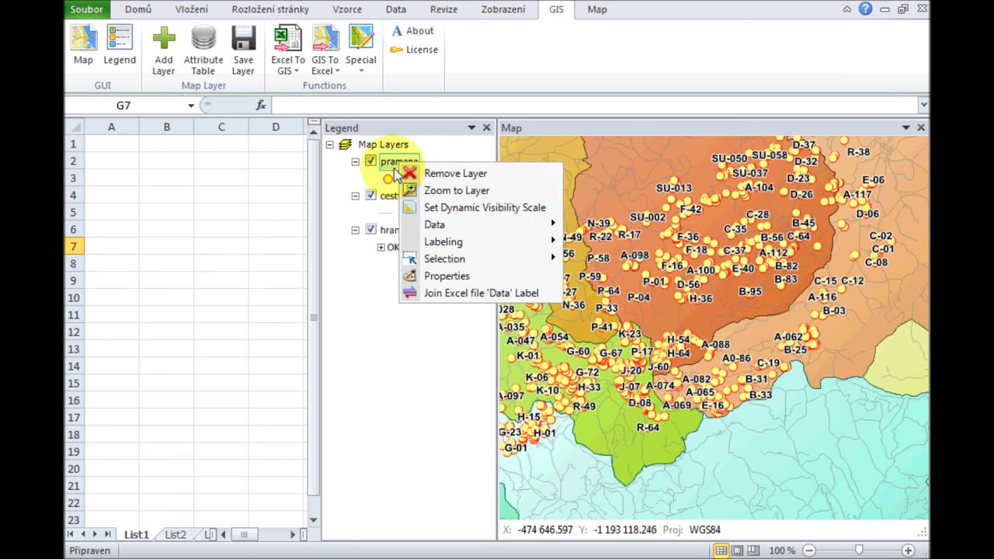
pyautogui.click(428, 172)
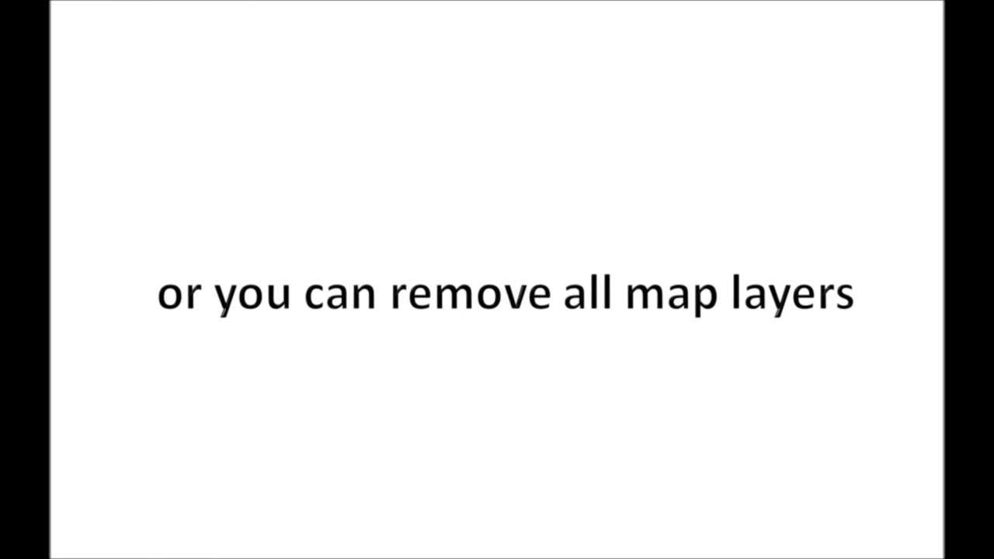
pyautogui.rightClick(563, 211)
pyautogui.click(621, 408)
pyautogui.click(601, 362)
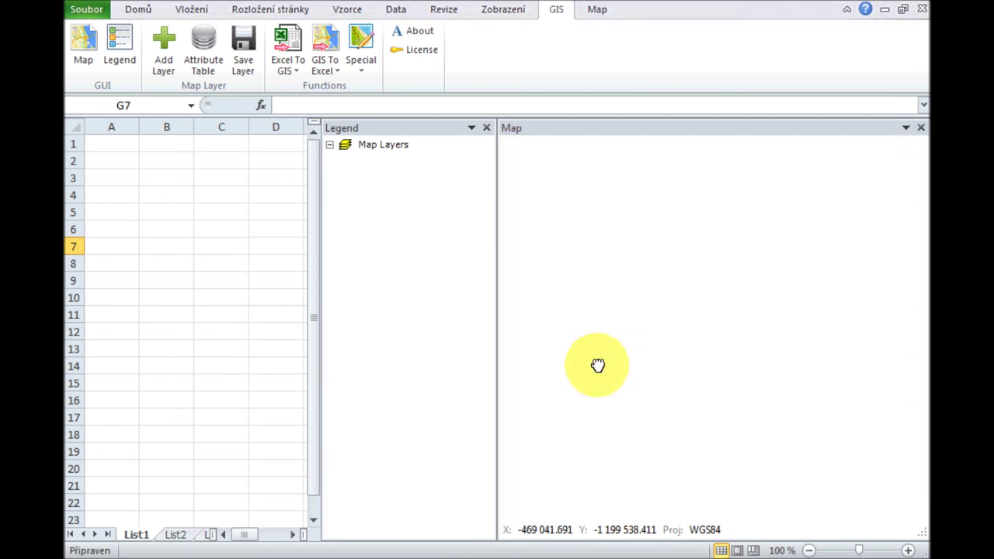